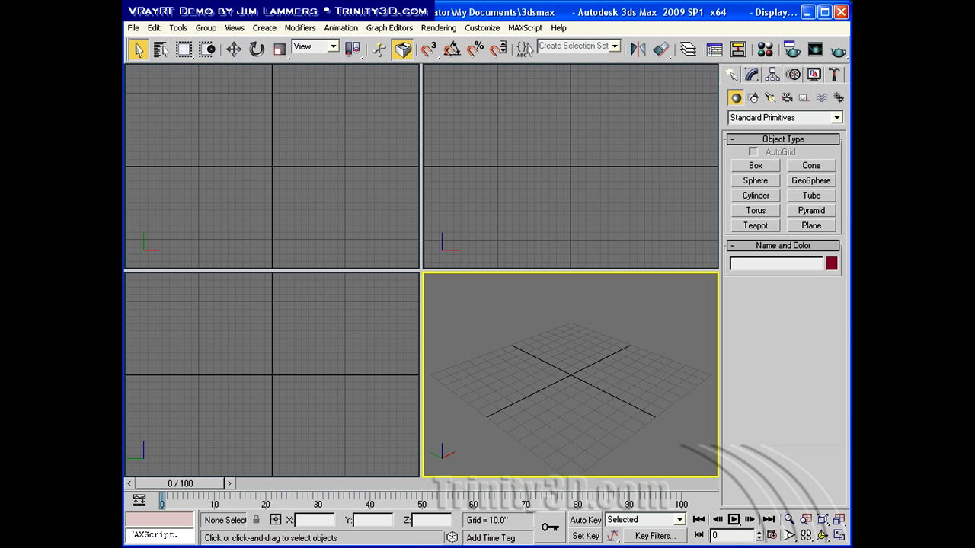
# Open the kitchen scene from File > Open Recent, dismissing the V-Ray notice while it loads
pyautogui.click(137, 29)
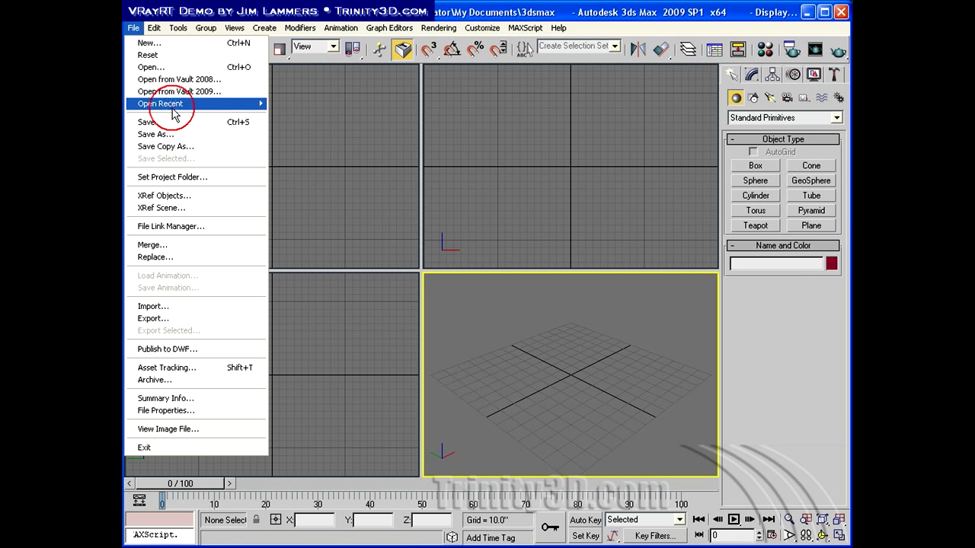
pyautogui.click(429, 104)
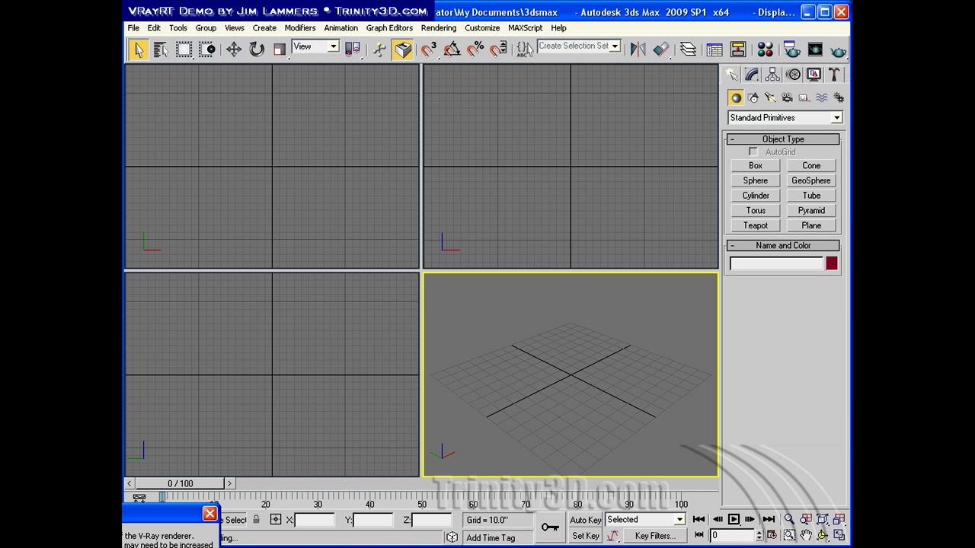
pyautogui.click(406, 293)
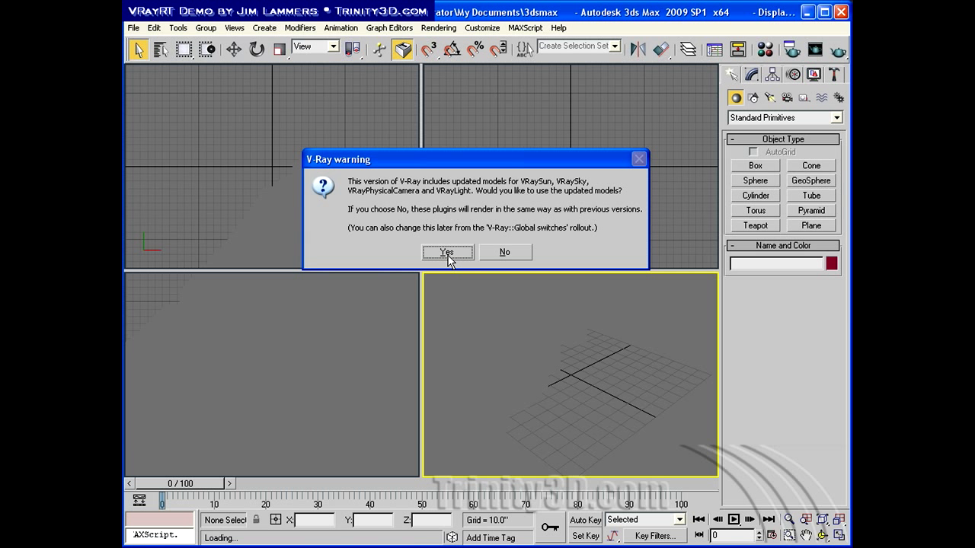
# Accept V-Ray's updated light and camera models and dismiss the Obsolete File notice
pyautogui.click(449, 259)
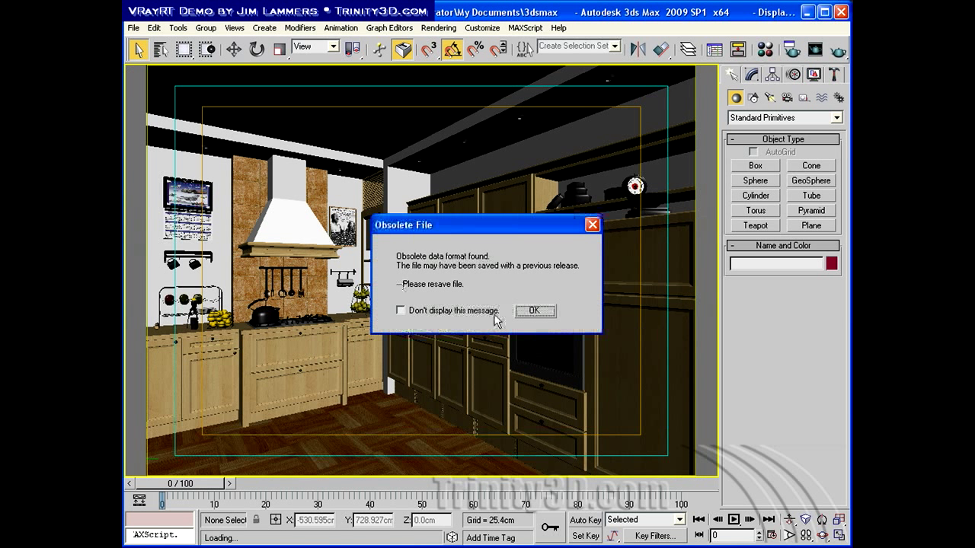
pyautogui.click(546, 312)
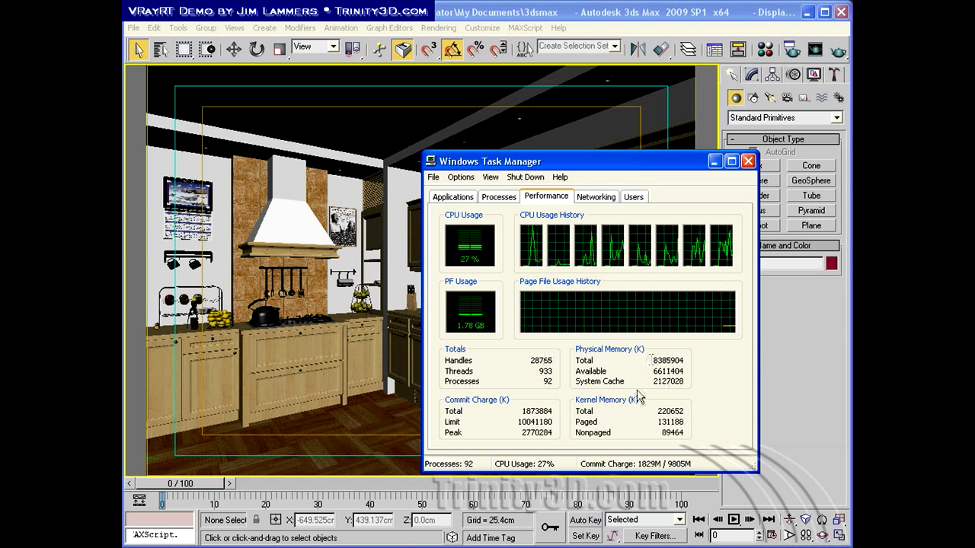
# Check the Processes list in Task Manager, then close Task Manager
pyautogui.click(499, 197)
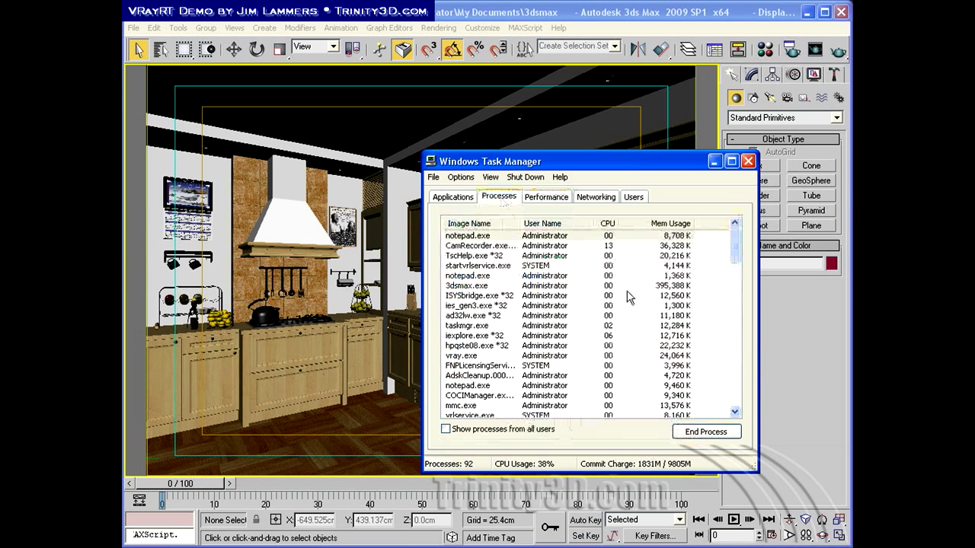
pyautogui.click(748, 161)
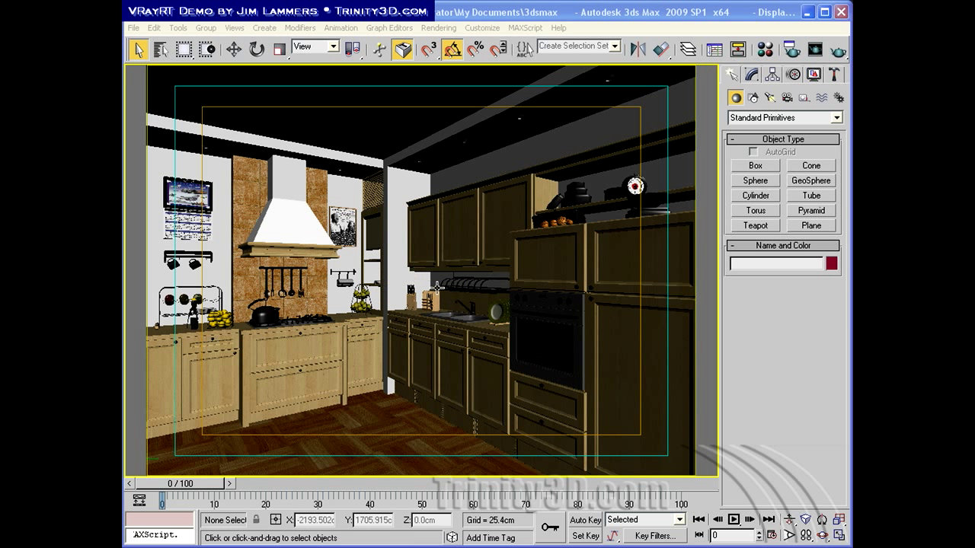
# Assign V-Ray RT 1.50.01 as the ActiveShade renderer in Render Setup (F10)
pyautogui.press('F10')
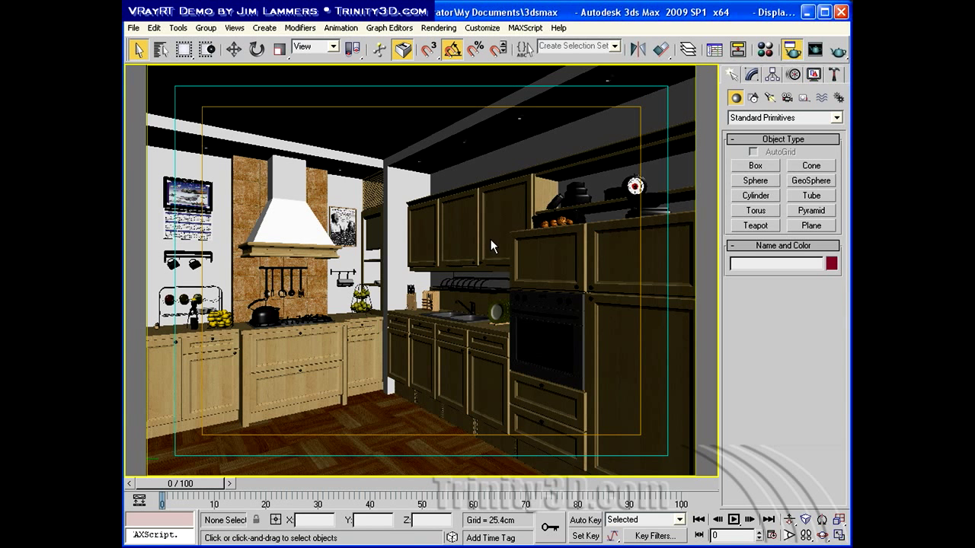
pyautogui.scroll(-5, 462, 417)
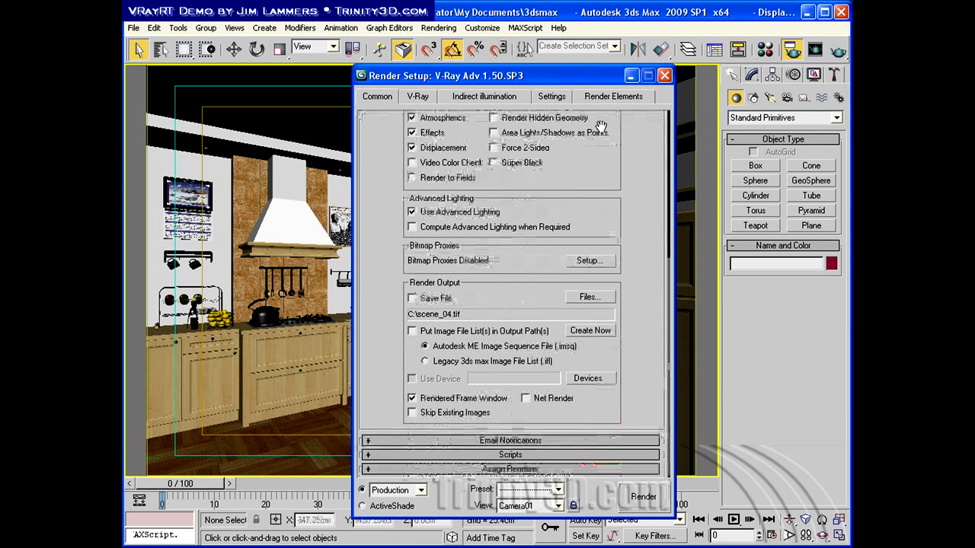
pyautogui.click(546, 466)
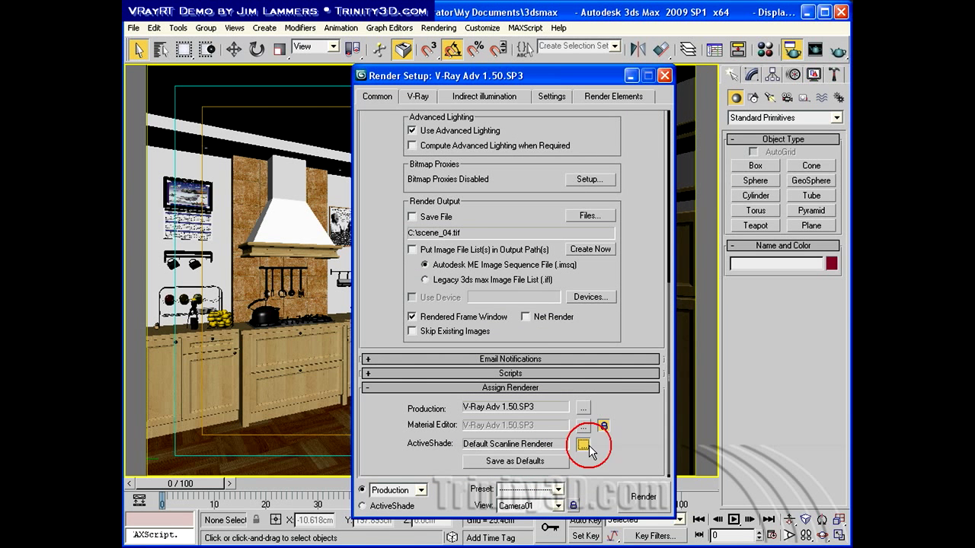
pyautogui.click(584, 444)
pyautogui.doubleClick(450, 216)
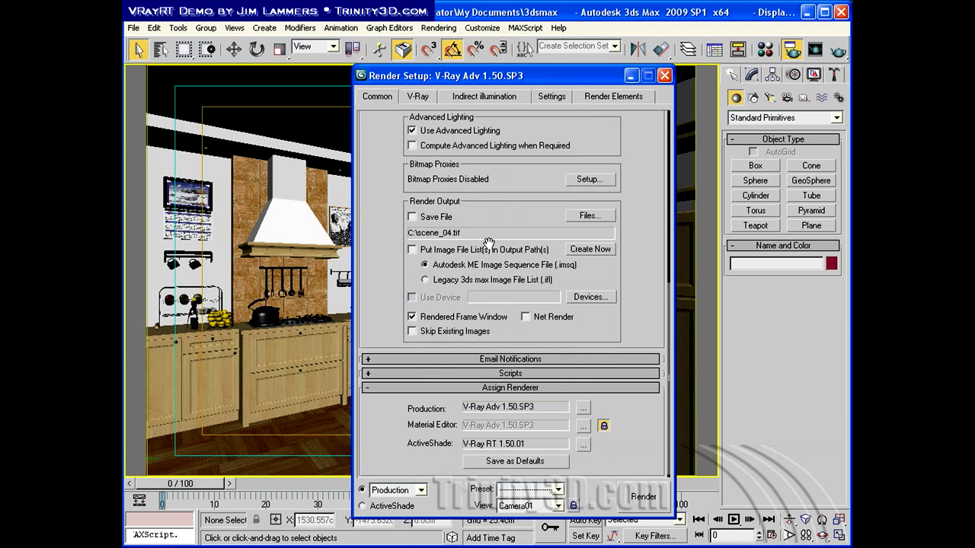
# Review V-Ray RT's ActiveShade settings and render servers, then close Render Setup
pyautogui.click(363, 506)
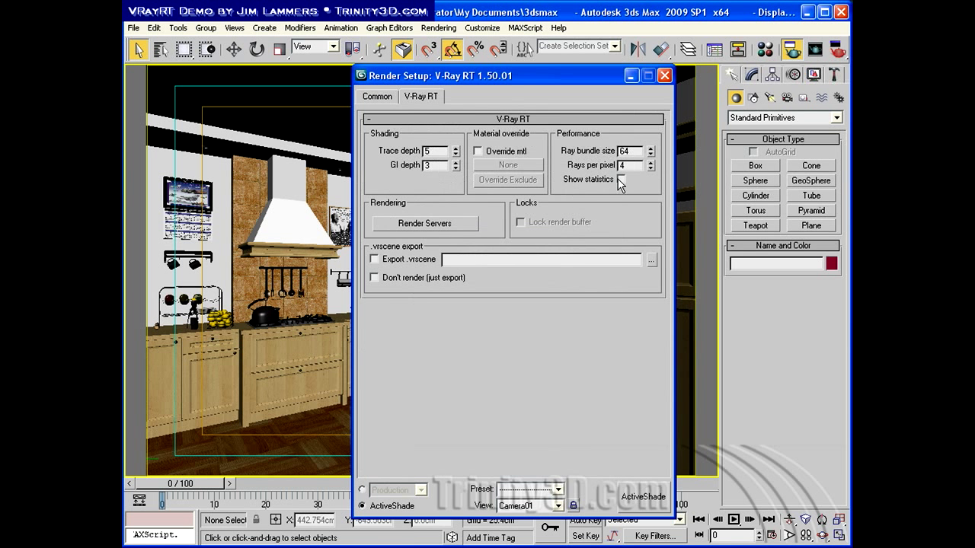
pyautogui.click(447, 224)
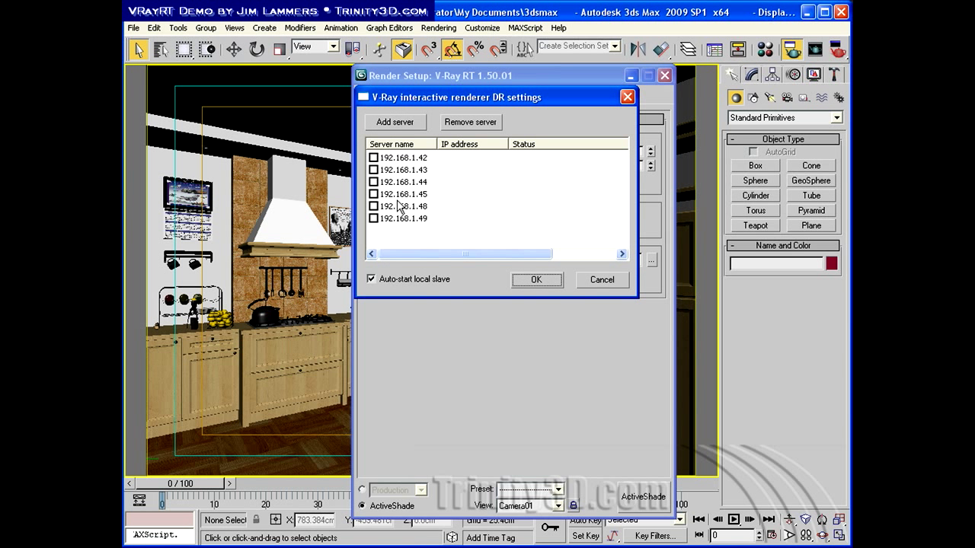
pyautogui.click(534, 280)
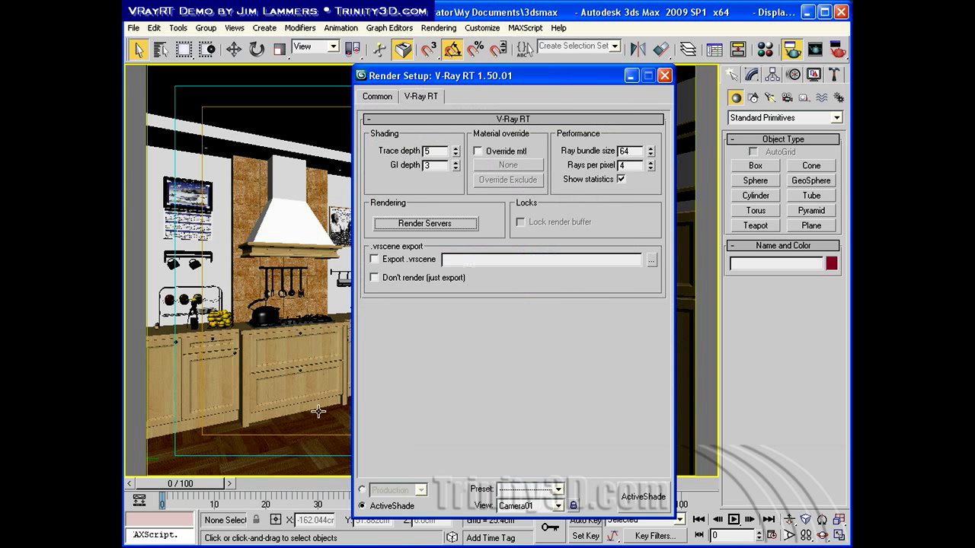
pyautogui.click(363, 490)
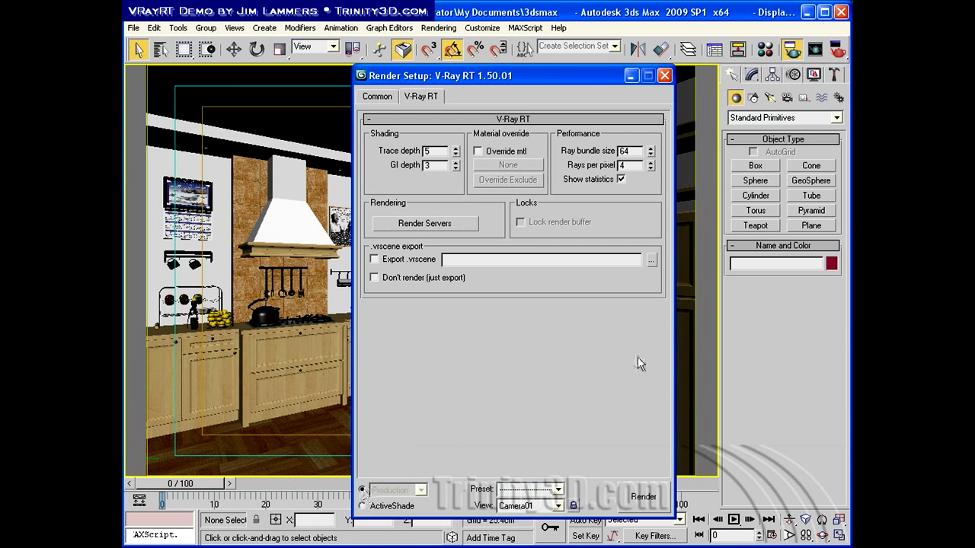
pyautogui.click(664, 76)
# Restore four views, make one view orthographic and another a Front wireframe elevation
pyautogui.click(839, 536)
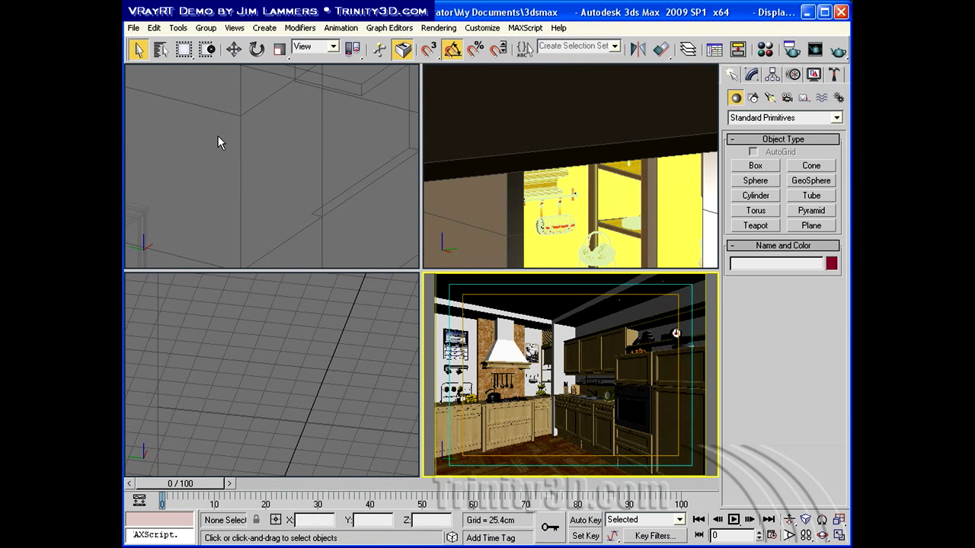
pyautogui.click(219, 142)
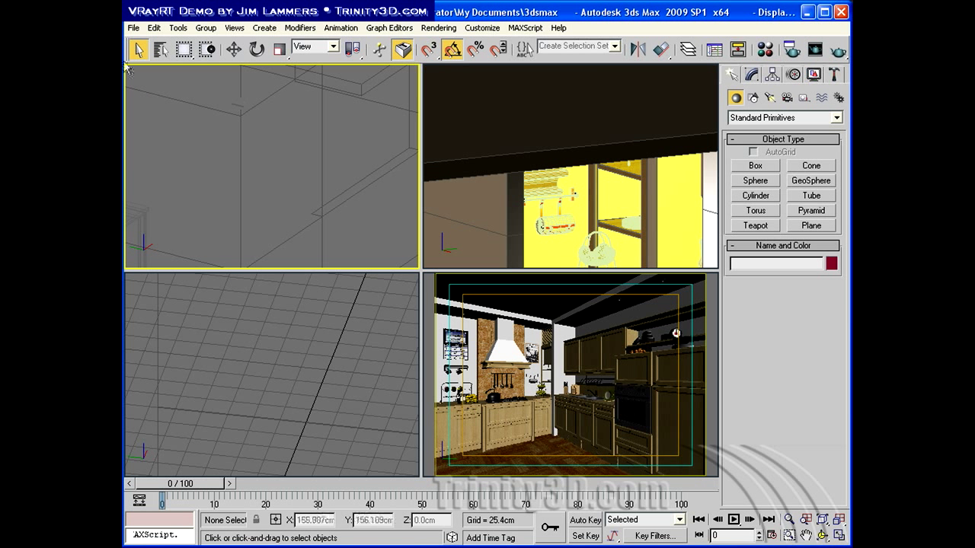
pyautogui.rightClick(133, 70)
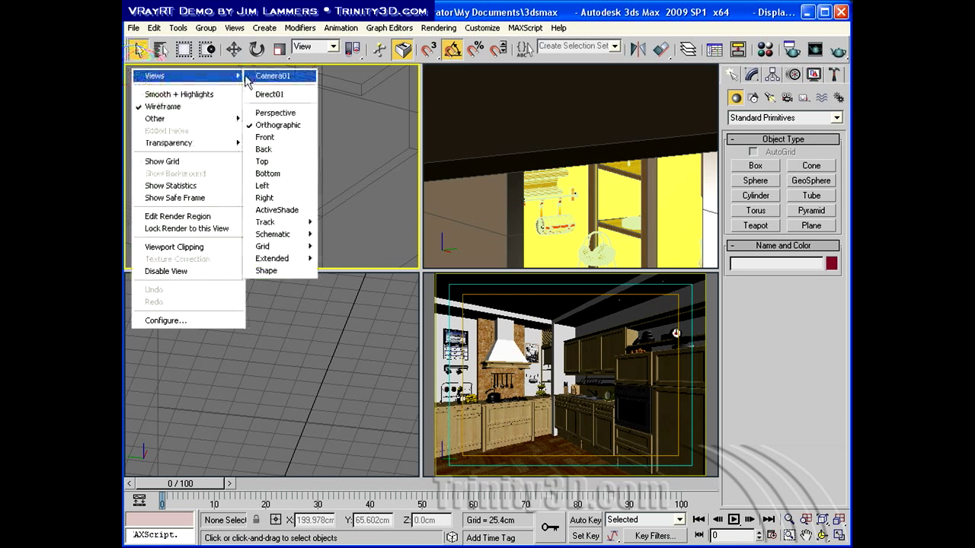
pyautogui.click(278, 123)
pyautogui.click(477, 114)
pyautogui.press('f')
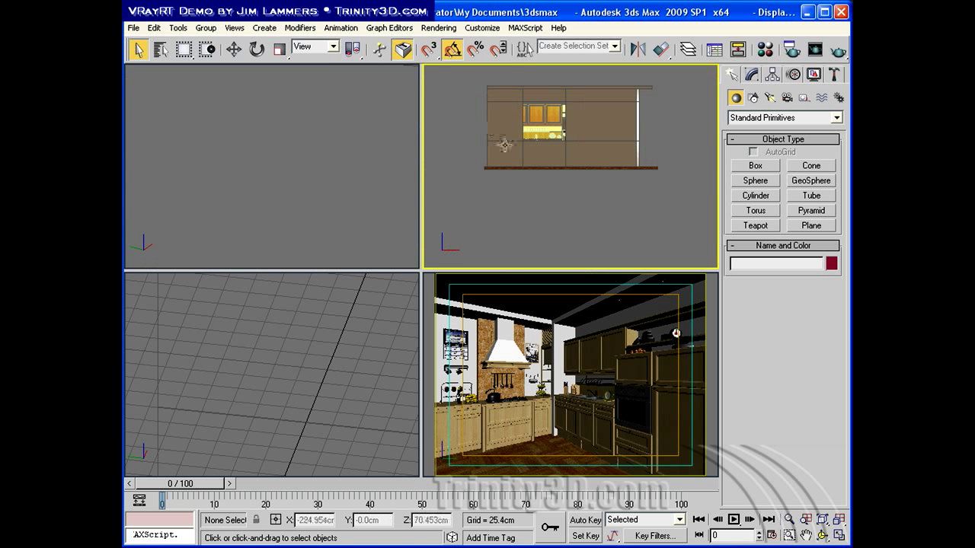
pyautogui.rightClick(436, 71)
pyautogui.click(466, 108)
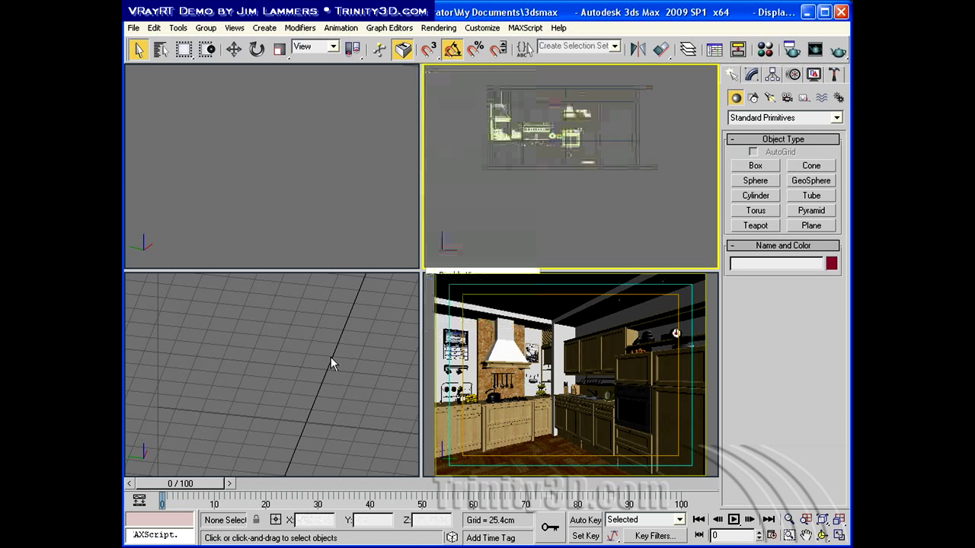
# Switch the grid view to a Top plan and pan Top and Front to frame the kitchen
pyautogui.click(328, 355)
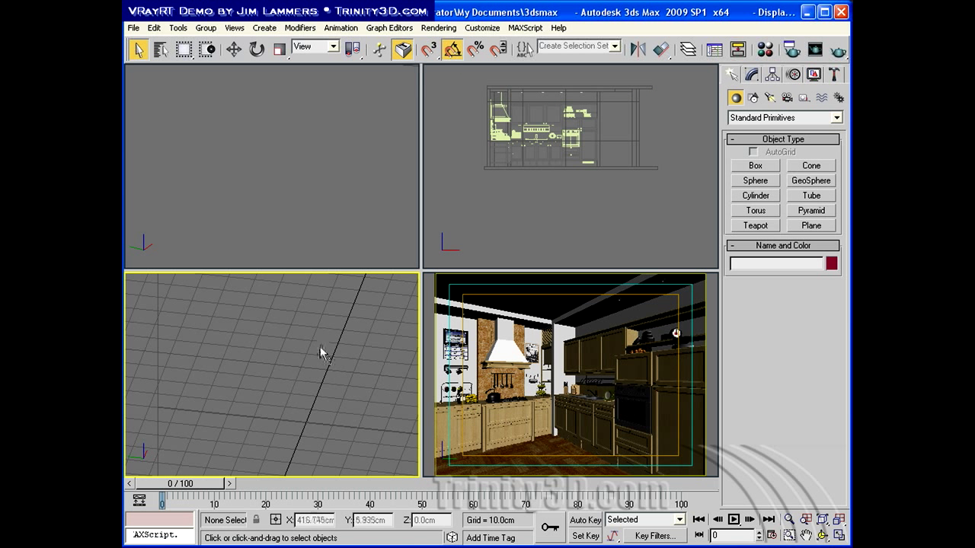
pyautogui.press('t')
pyautogui.moveTo(332, 395); pyautogui.dragTo(298, 358, button='middle')
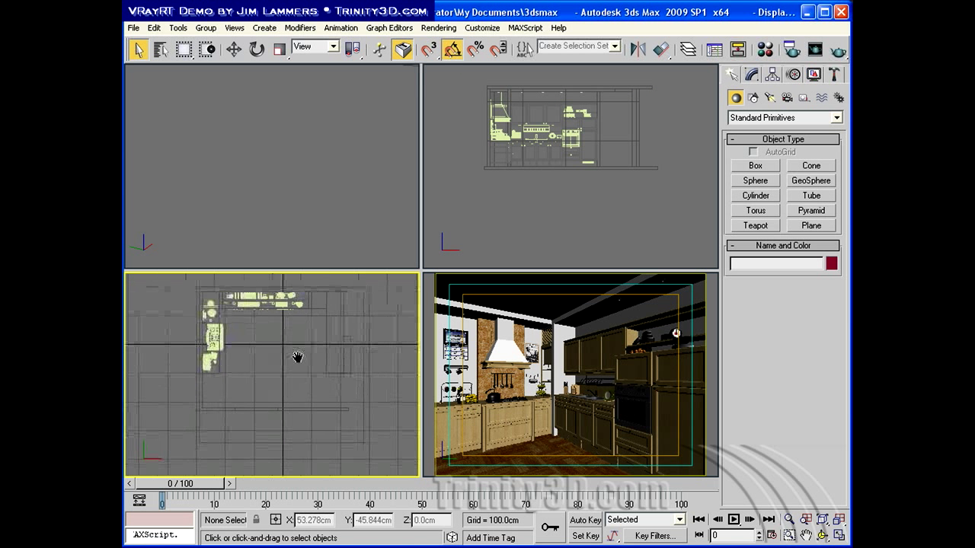
pyautogui.scroll(-2, 297, 358)
pyautogui.moveTo(531, 137); pyautogui.dragTo(522, 163, button='middle')
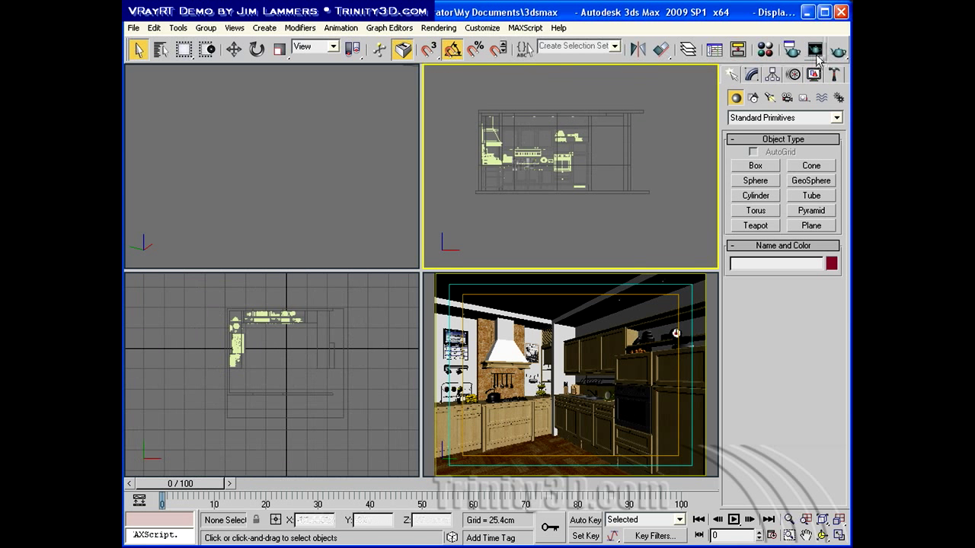
# Turn the top-left orthographic view into a V-Ray ActiveShade render
pyautogui.click(330, 147)
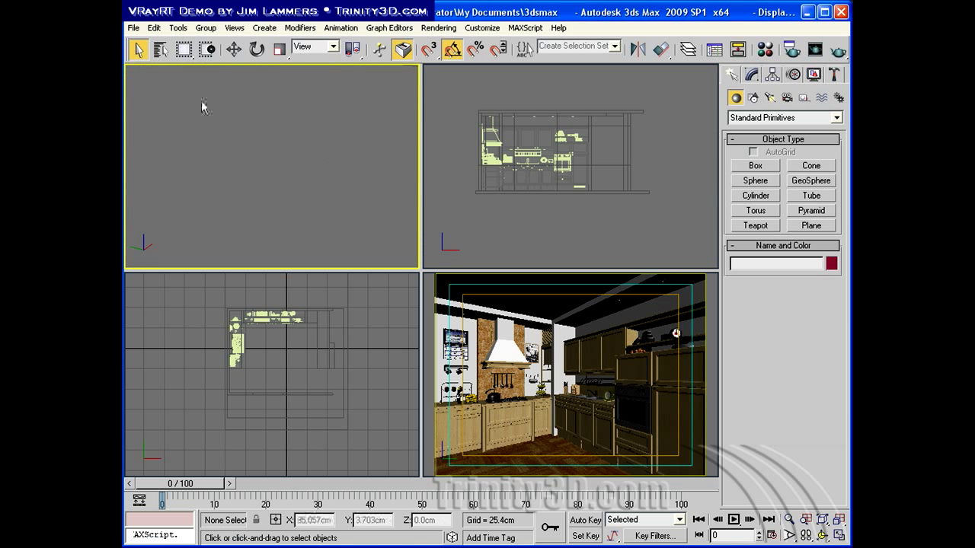
pyautogui.click(134, 70)
pyautogui.click(301, 211)
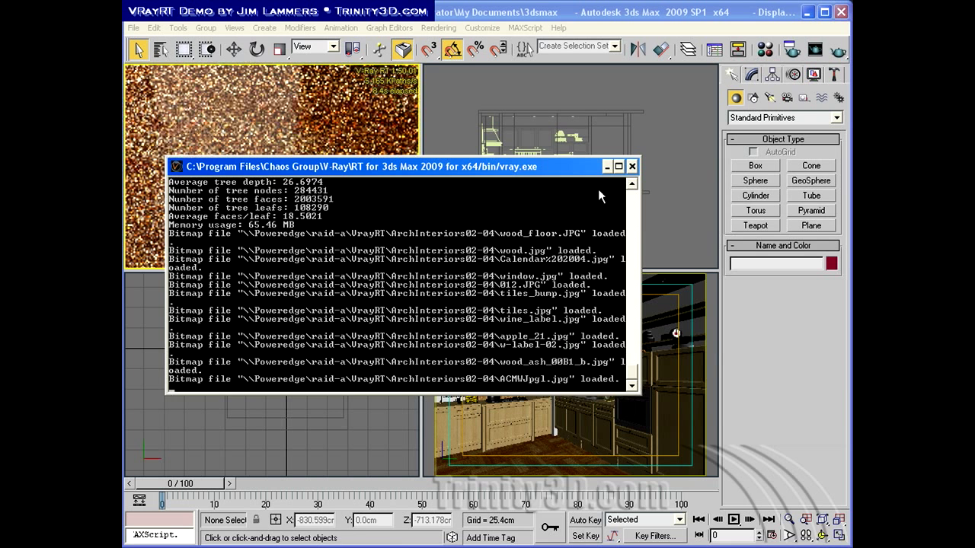
# Minimize the vray.exe console once V-Ray RT has loaded the bitmaps
pyautogui.click(606, 166)
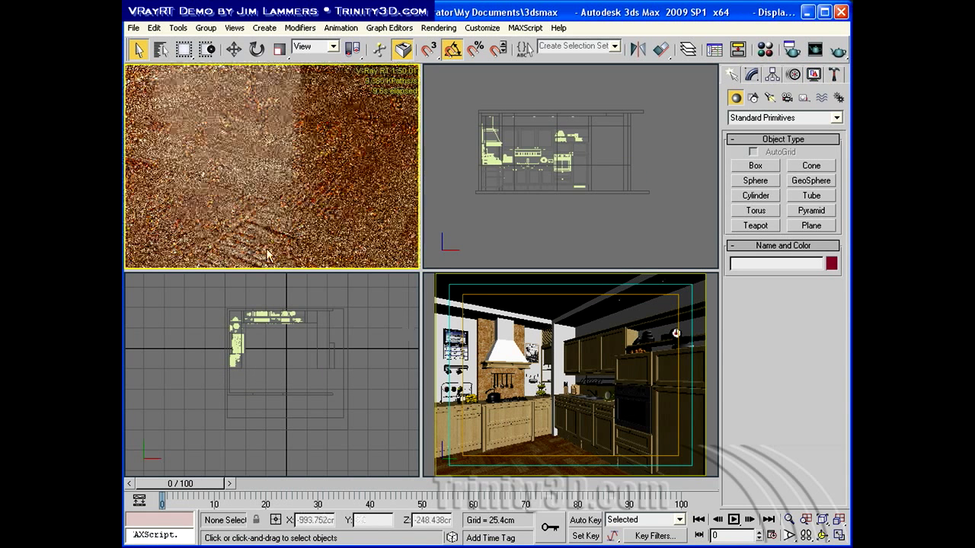
# Make the Camera01 viewport active so ActiveShade renders from the kitchen camera
pyautogui.rightClick(492, 341)
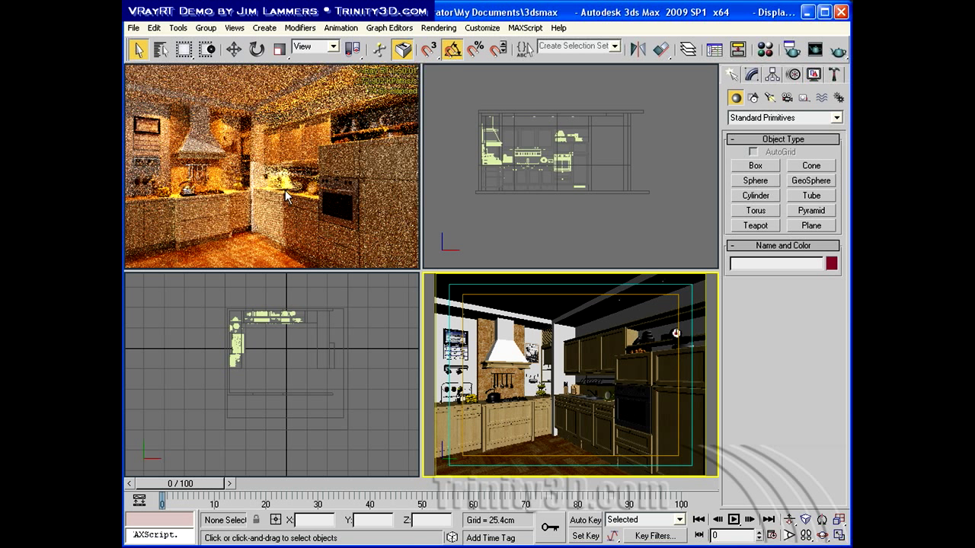
# Uncheck Lights under Hide by Category in the Display panel, then activate the Top view
pyautogui.click(813, 74)
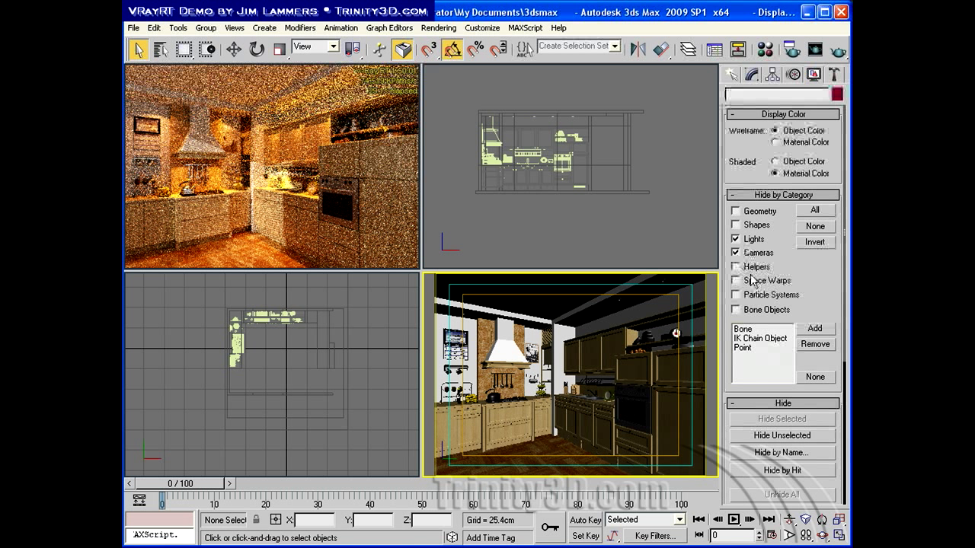
pyautogui.click(754, 241)
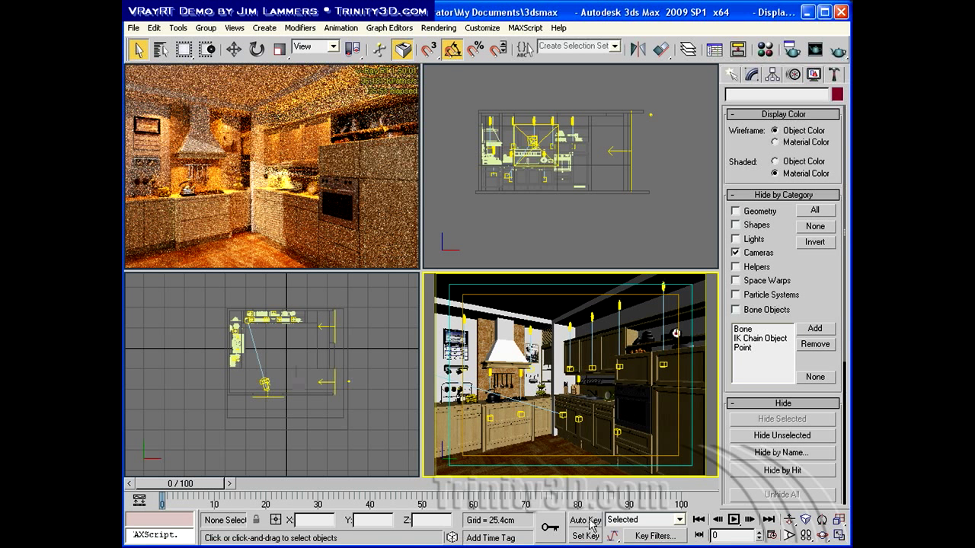
pyautogui.click(403, 435)
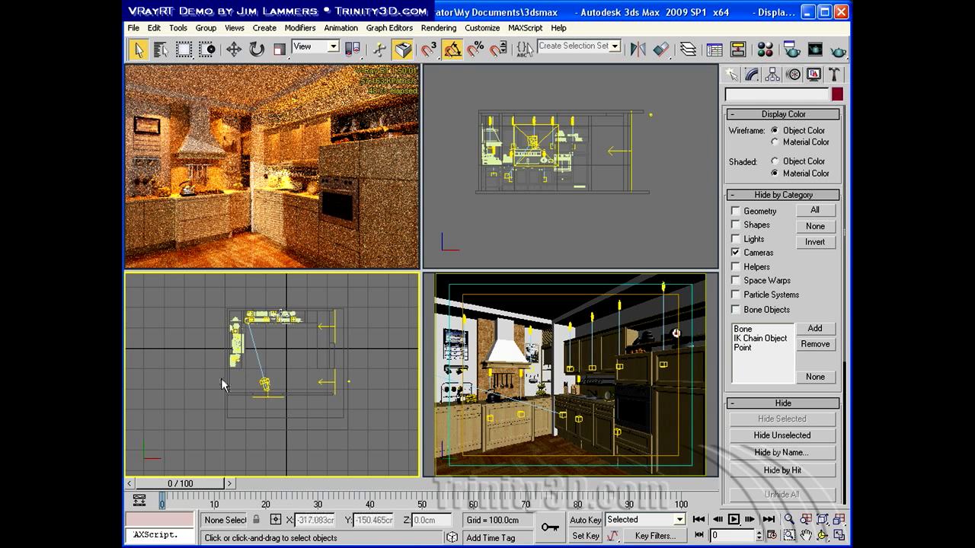
# Region-zoom the Front view onto a hanging lamp and select its Point01 light
pyautogui.click(789, 535)
pyautogui.moveTo(555, 102)
pyautogui.mouseDown()
pyautogui.moveTo(585, 96)
pyautogui.moveTo(613, 174)
pyautogui.mouseUp()
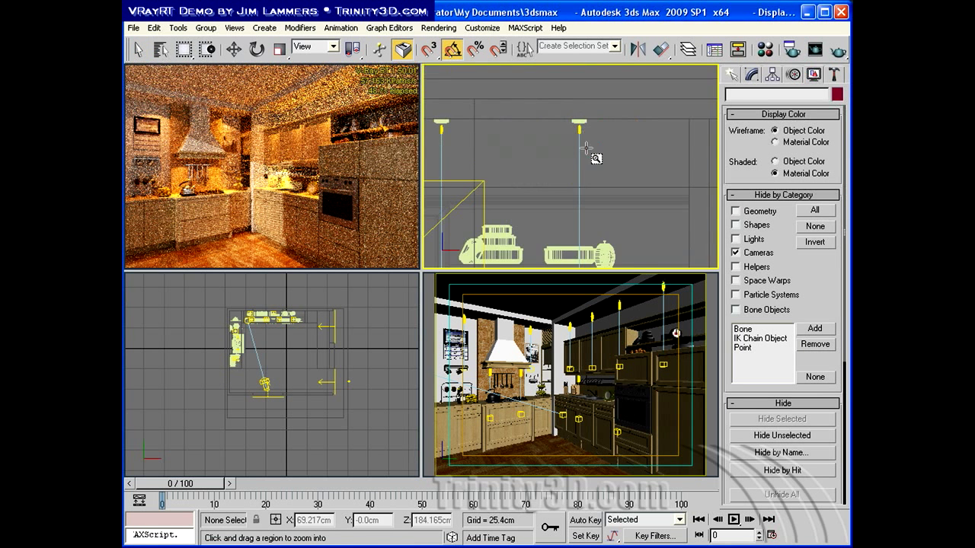
pyautogui.moveTo(550, 91); pyautogui.dragTo(569, 107)
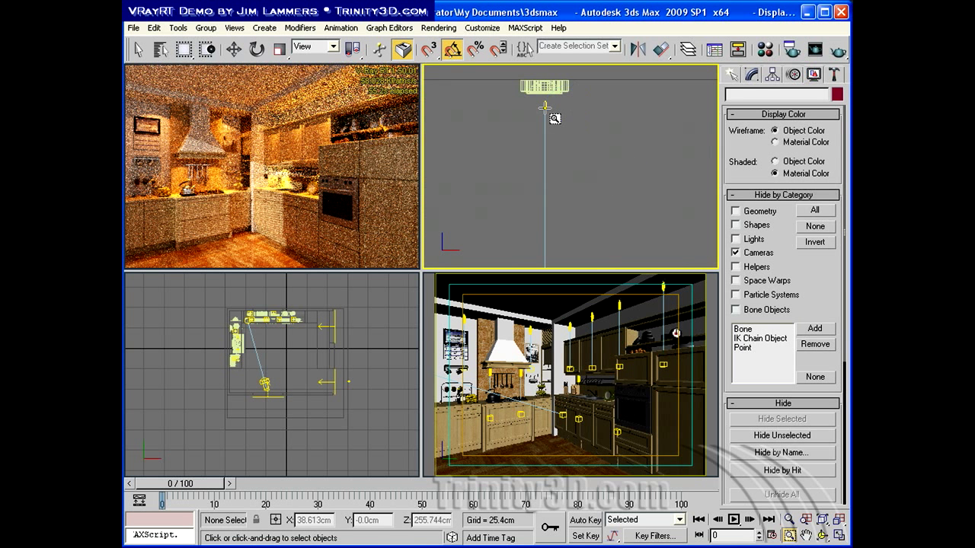
pyautogui.click(544, 107)
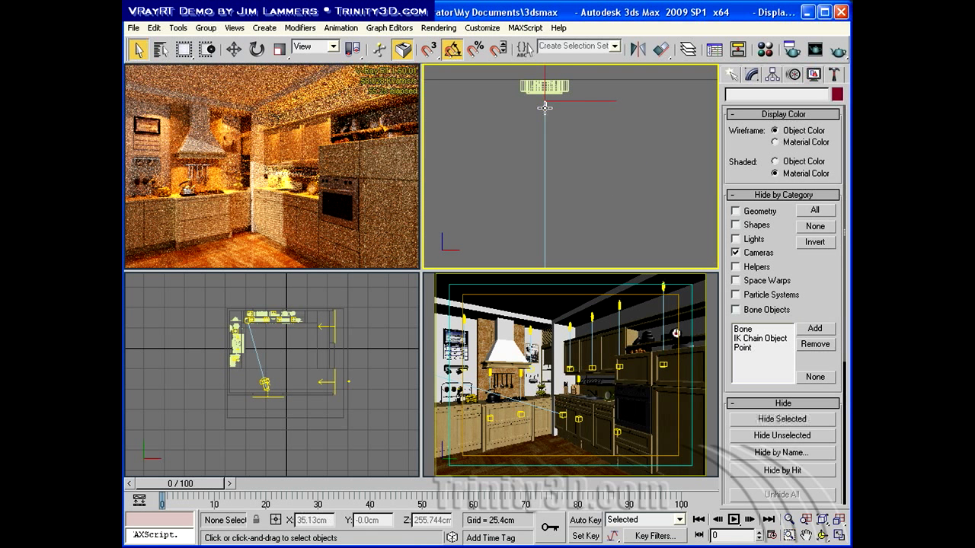
# Set Point01's colour preset to Fluorescent (White) in the Modify panel
pyautogui.click(752, 76)
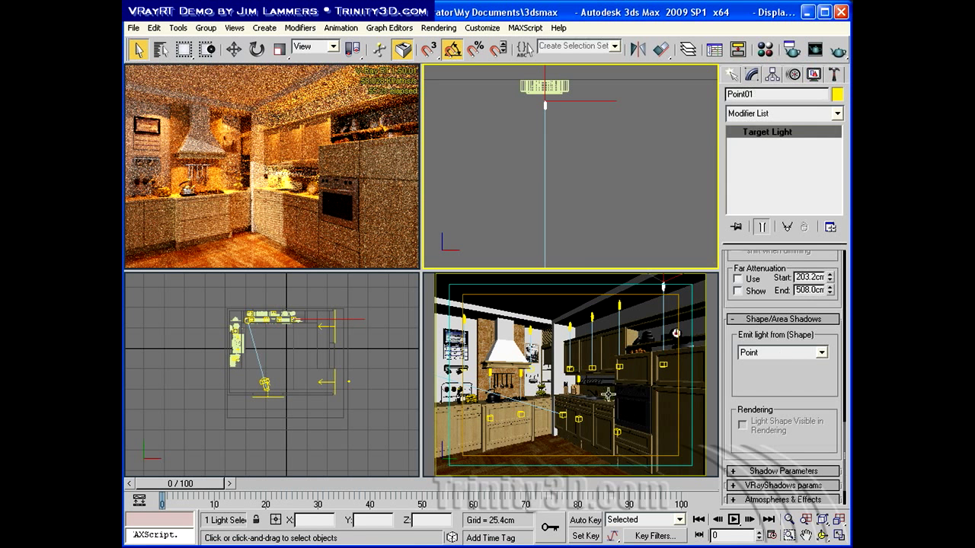
pyautogui.moveTo(765, 364); pyautogui.dragTo(765, 544)
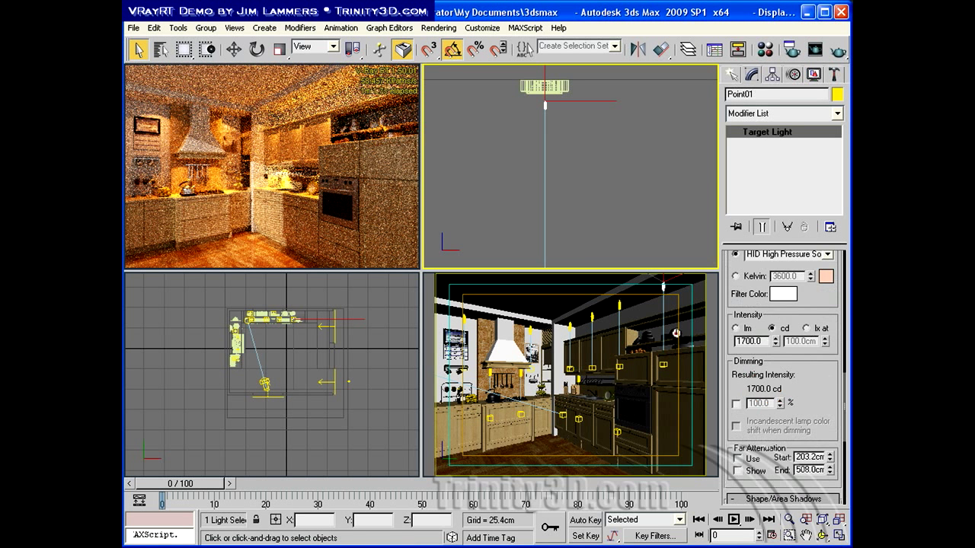
pyautogui.moveTo(822, 389); pyautogui.dragTo(822, 456)
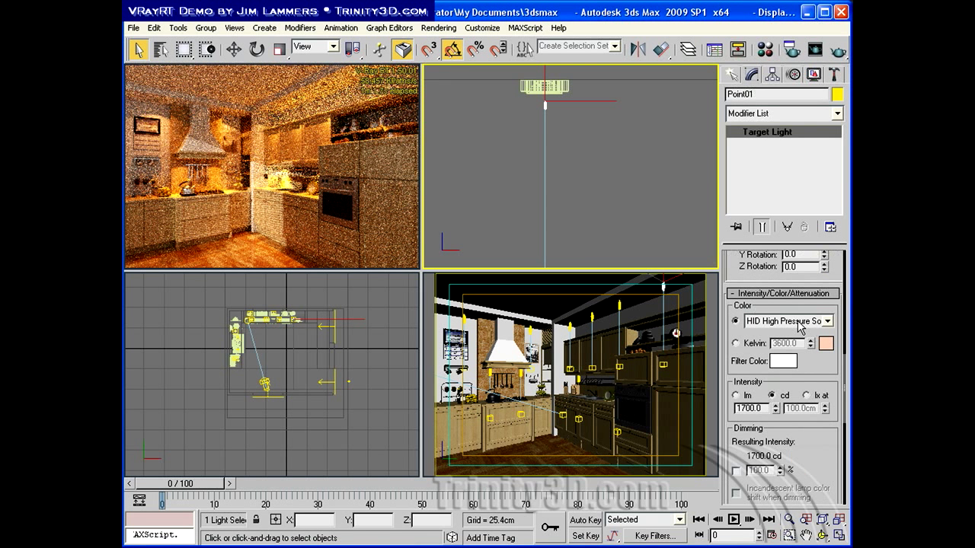
pyautogui.click(779, 323)
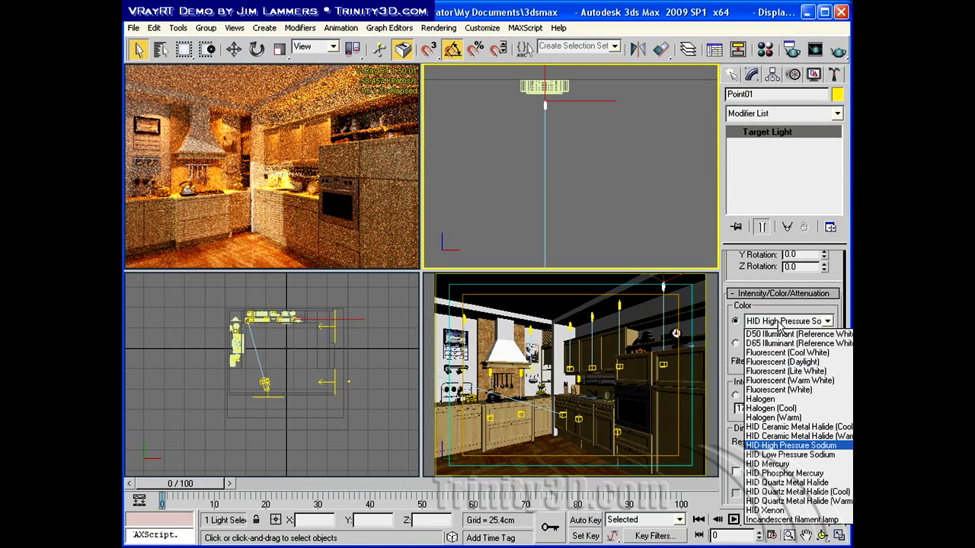
pyautogui.click(792, 390)
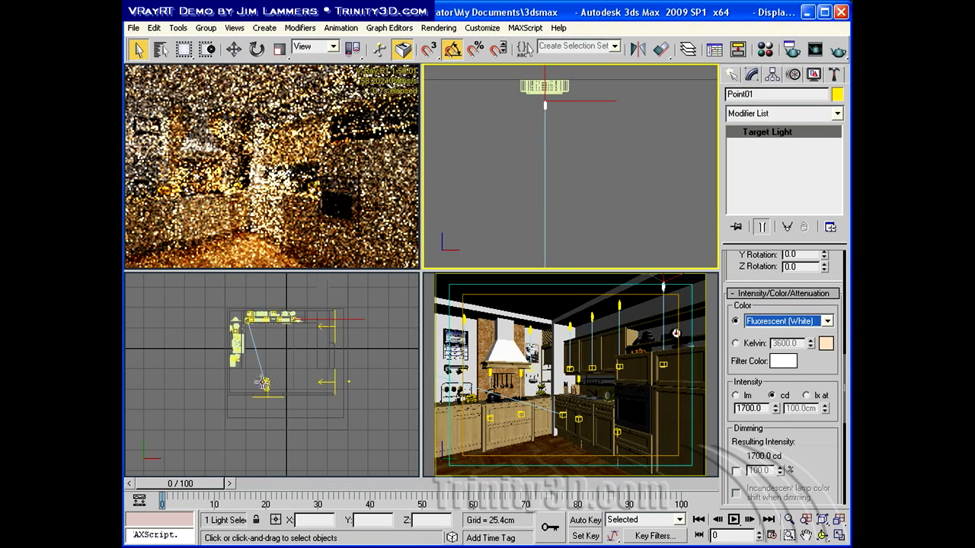
# Select Direct01 in the Top view and expand its Intensity/Color/Attenuation rollout
pyautogui.click(343, 398)
pyautogui.click(347, 398)
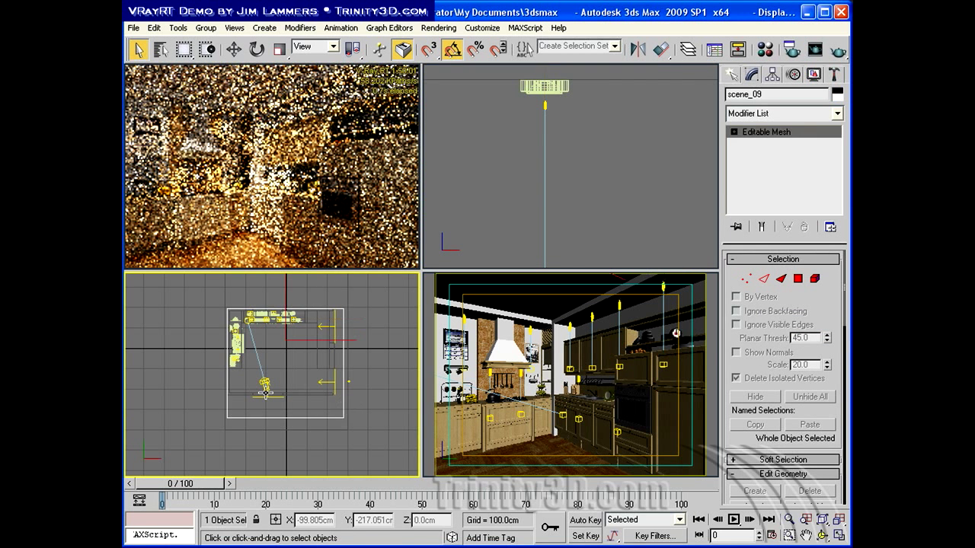
pyautogui.click(263, 384)
pyautogui.click(758, 392)
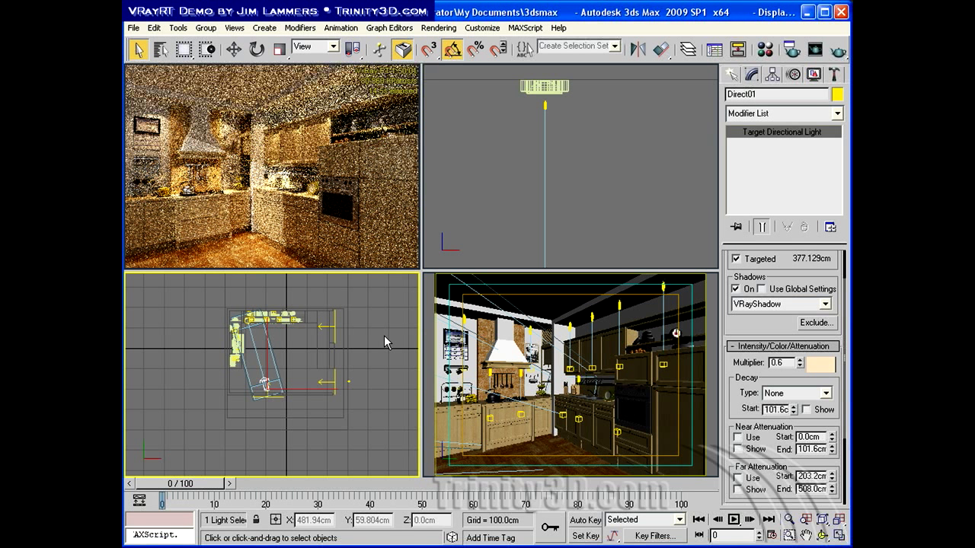
# Open the Light Lister from the Tools menu and move its window up and to the right
pyautogui.click(179, 28)
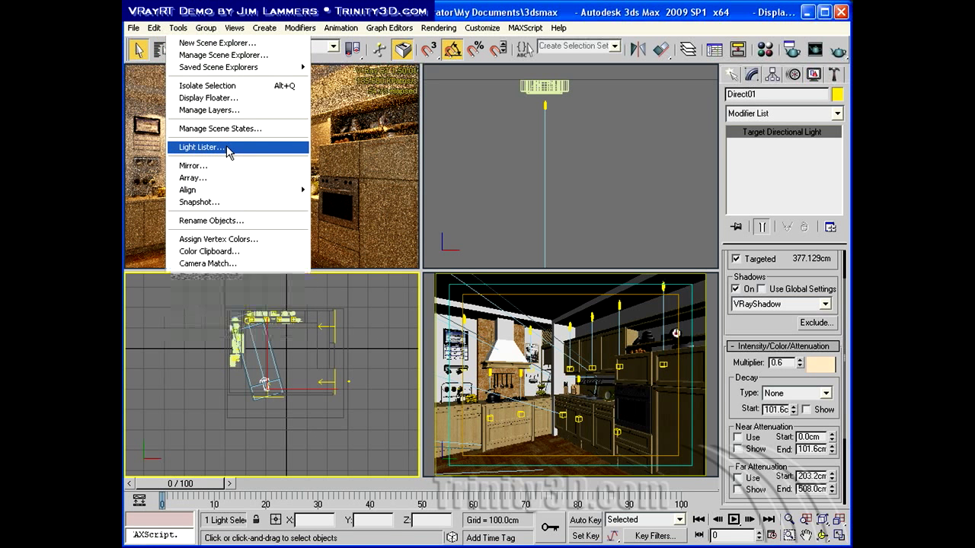
pyautogui.click(225, 146)
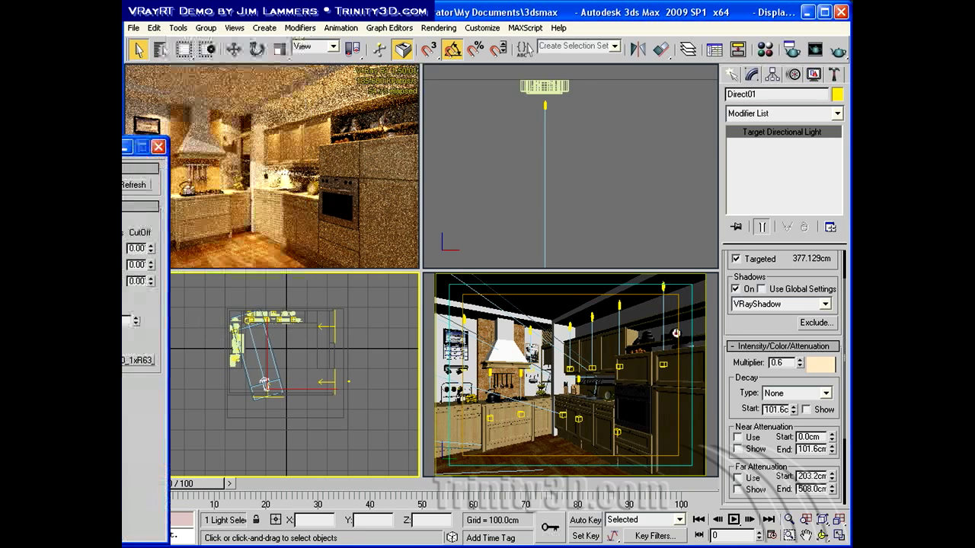
pyautogui.moveTo(516, 71); pyautogui.dragTo(623, 61)
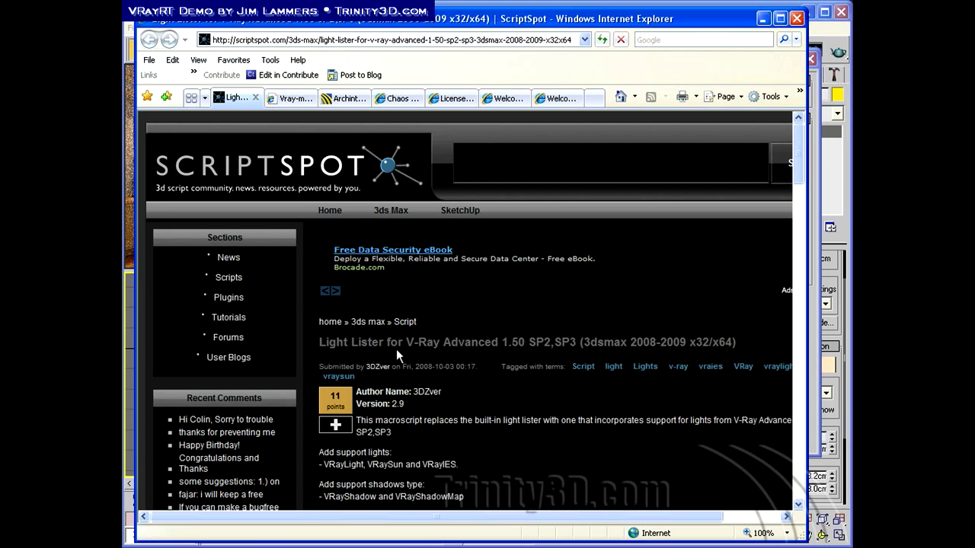
# Scroll to the ScriptSpot attachment table and download Macro_LightList_2008.rar
pyautogui.scroll(-3, 401, 402)
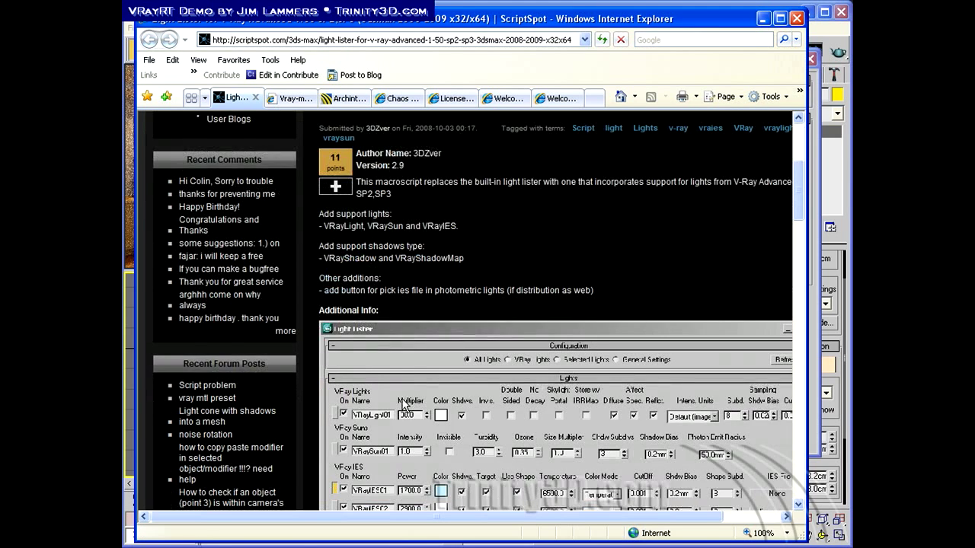
pyautogui.scroll(-3, 407, 392)
pyautogui.scroll(-3, 412, 381)
pyautogui.scroll(-5, 427, 381)
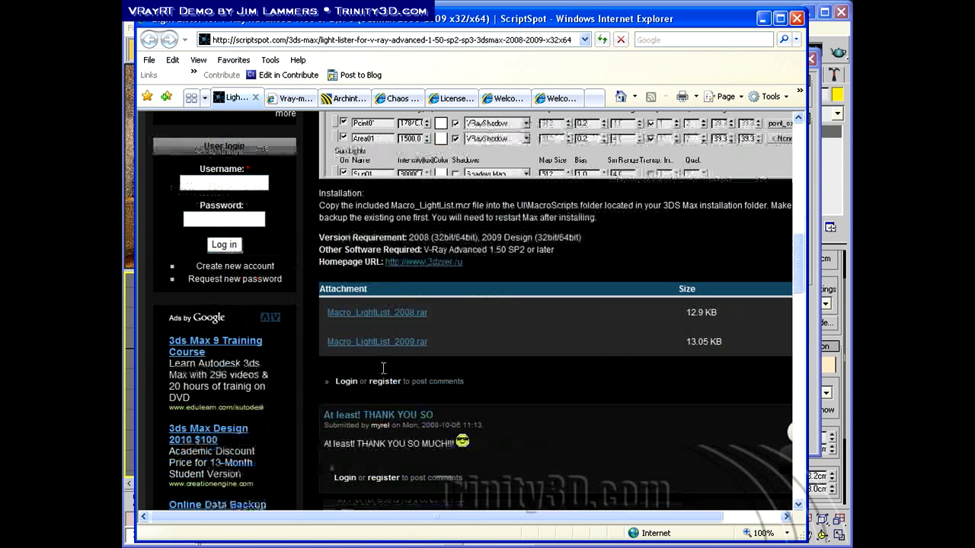
pyautogui.click(393, 320)
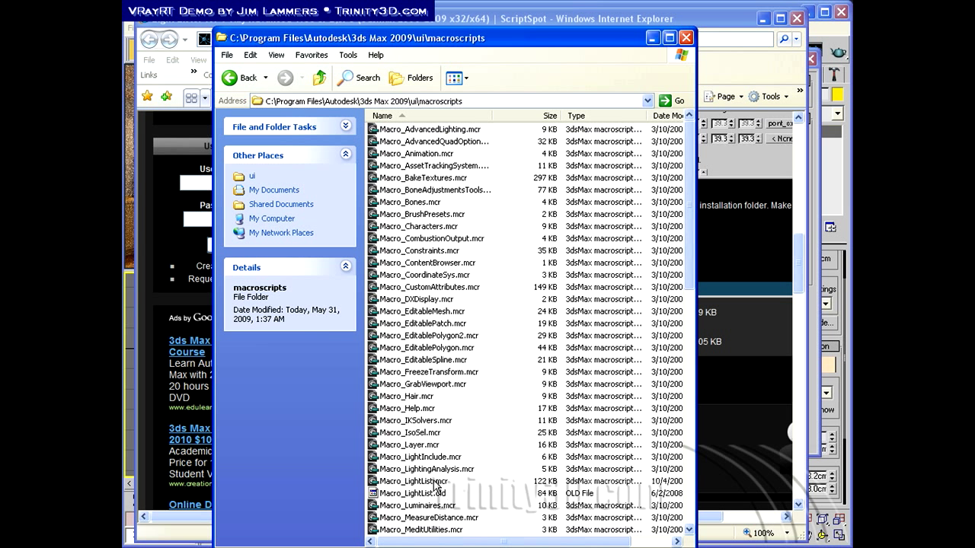
# Minimize the macroscripts folder window and bring 3ds Max back to the front
pyautogui.click(653, 38)
pyautogui.click(769, 11)
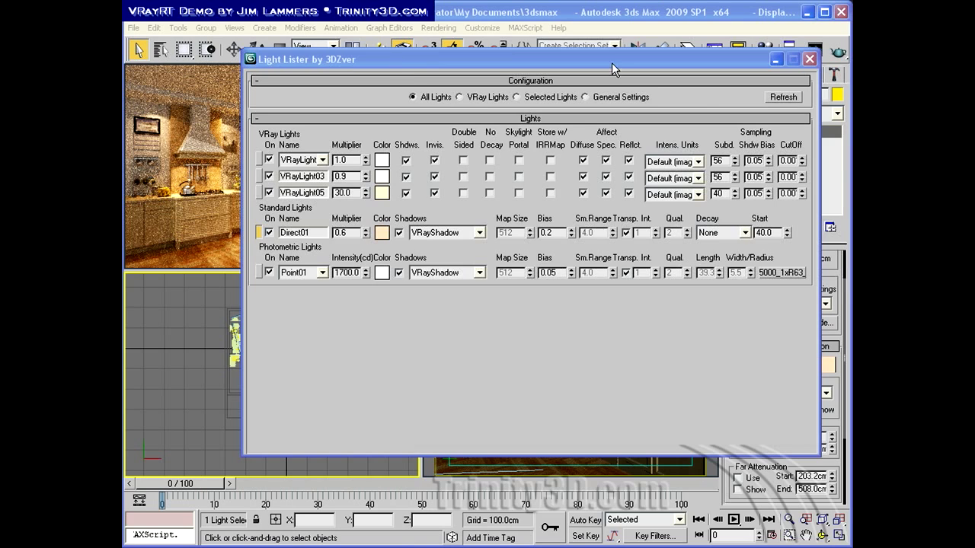
# Move the Light Lister lower, select the lamp's light target, refresh the light list, then close it
pyautogui.click(523, 70)
pyautogui.moveTo(523, 70); pyautogui.dragTo(491, 222)
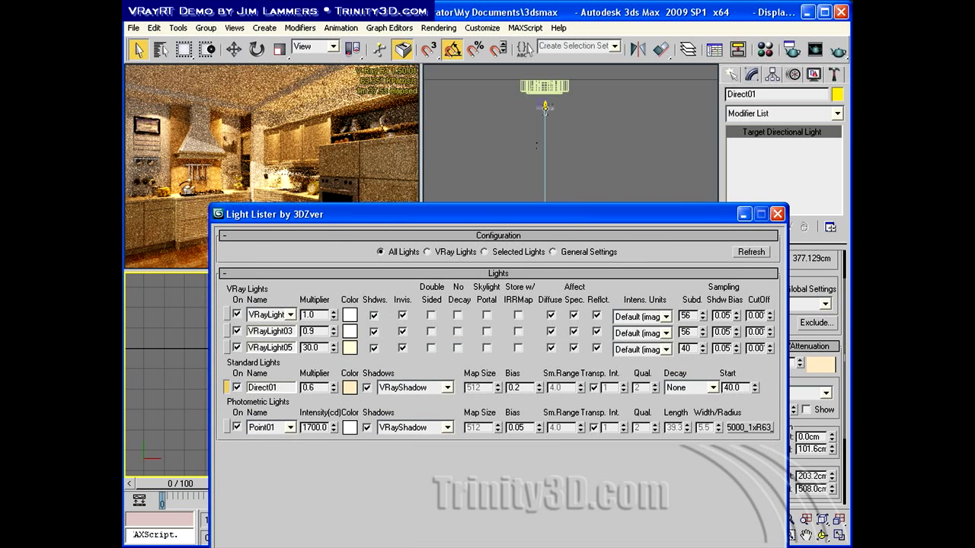
pyautogui.click(545, 107)
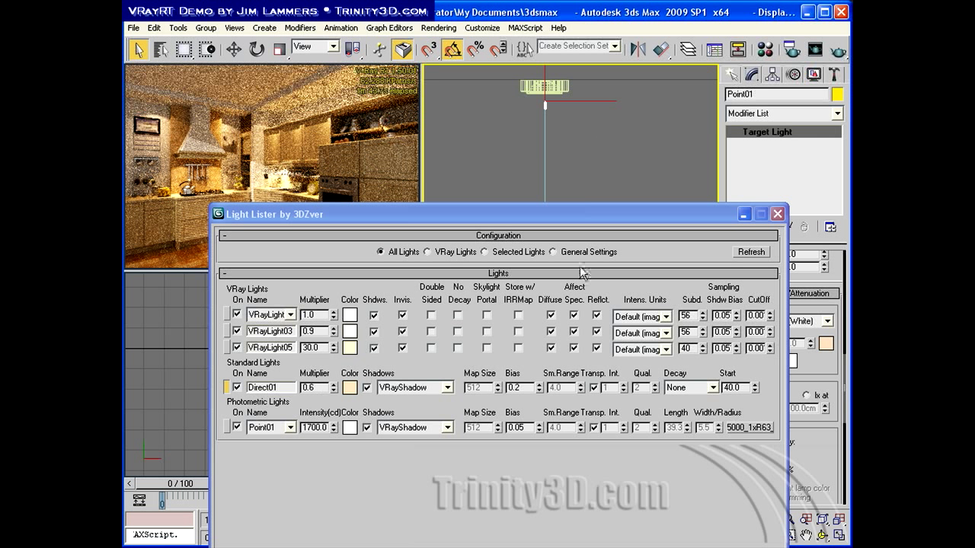
pyautogui.click(751, 252)
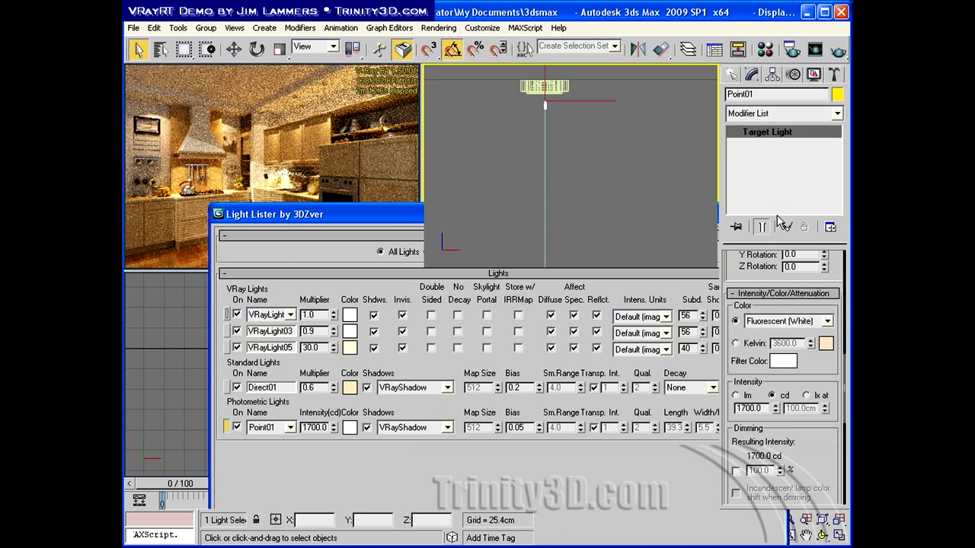
pyautogui.click(777, 214)
pyautogui.moveTo(815, 370); pyautogui.dragTo(805, 547)
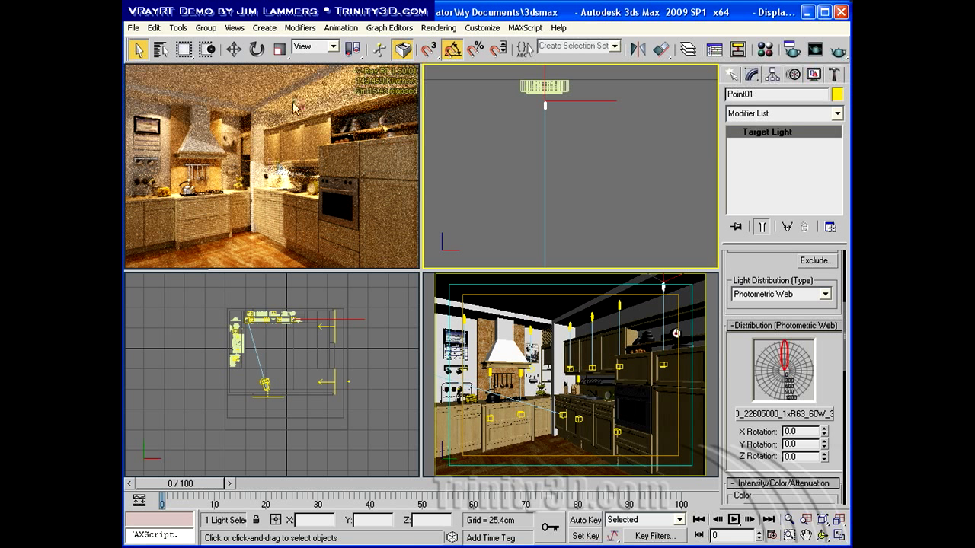
# Walk the Camera view forward with Walk Through and turn it to face the wall cabinets
pyautogui.rightClick(715, 465)
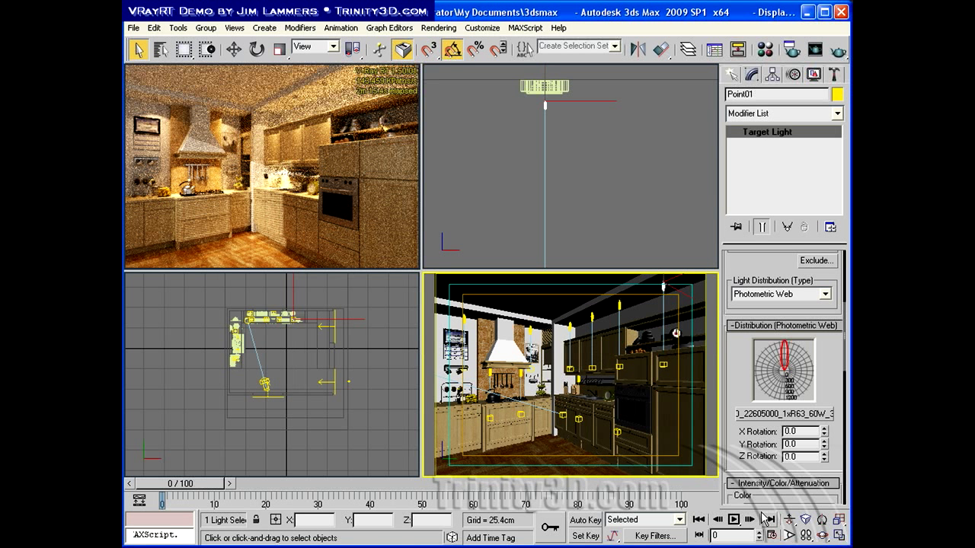
pyautogui.click(805, 535)
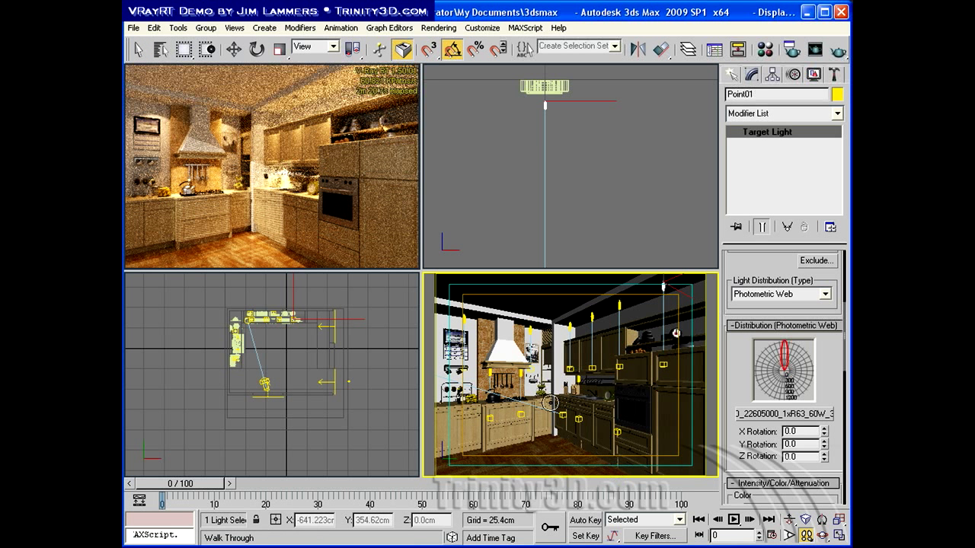
pyautogui.press('Up')
pyautogui.press('Up')
pyautogui.press('Up')
pyautogui.press('Up')
pyautogui.press('Up')
pyautogui.press('Up')
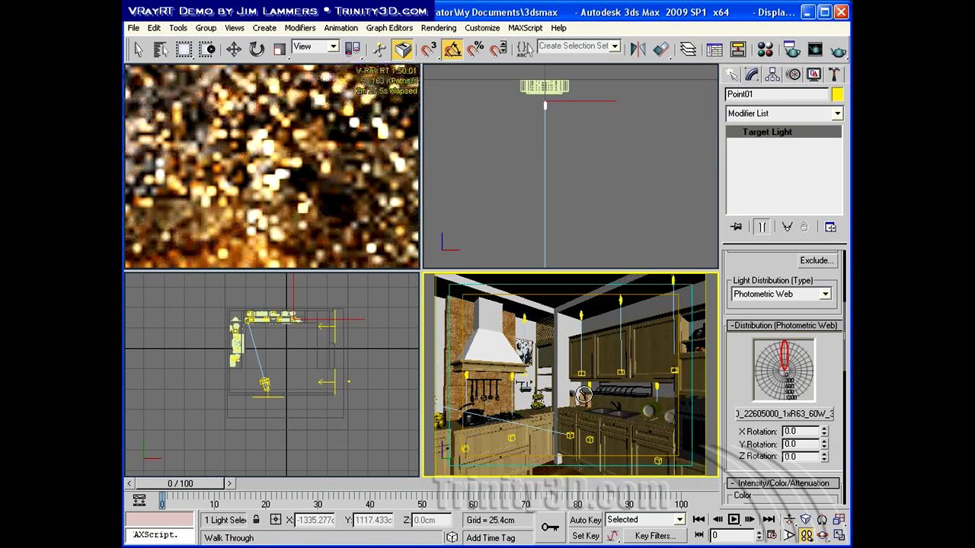
pyautogui.press('Up')
pyautogui.press('Up')
pyautogui.moveTo(603, 391)
pyautogui.mouseDown()
pyautogui.moveTo(637, 388)
pyautogui.moveTo(619, 355)
pyautogui.moveTo(580, 464)
pyautogui.mouseUp()
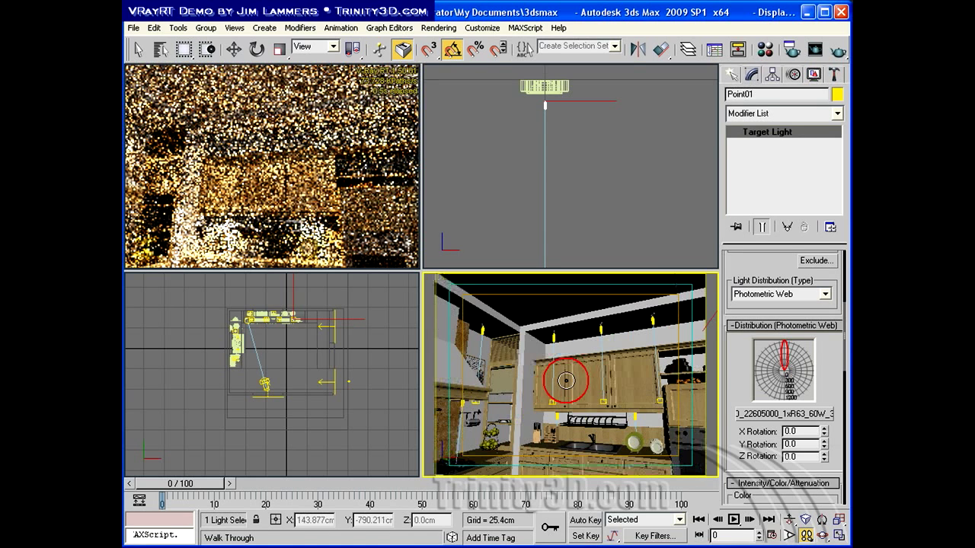
pyautogui.moveTo(551, 387); pyautogui.dragTo(529, 358)
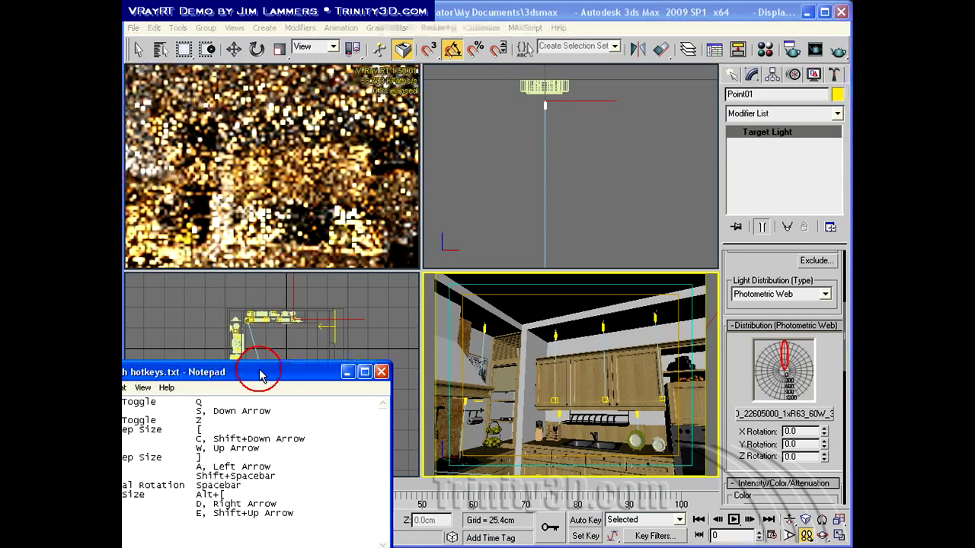
# Drag the walkthrough hotkeys.txt Notepad window to the centre, then minimize it
pyautogui.moveTo(261, 368); pyautogui.dragTo(413, 292)
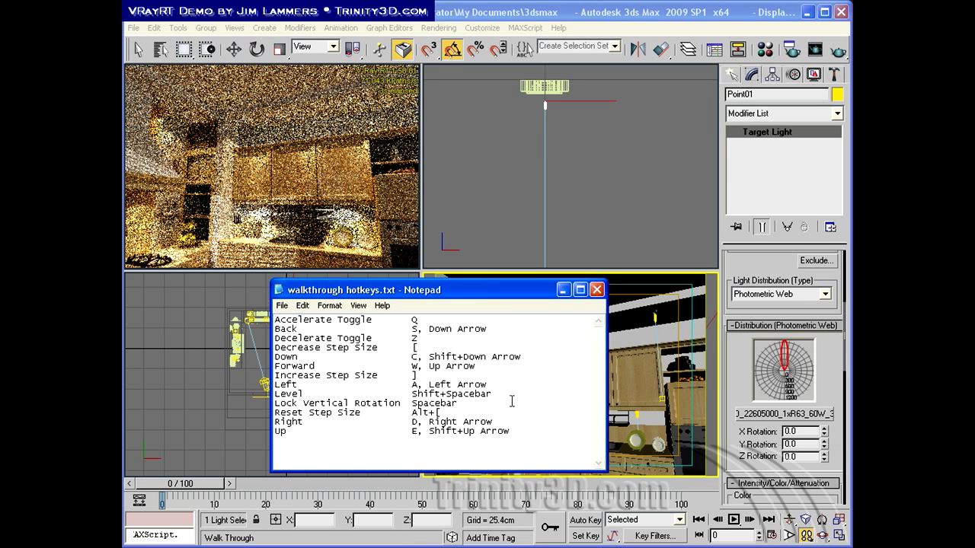
pyautogui.click(562, 289)
pyautogui.moveTo(531, 402); pyautogui.dragTo(527, 392)
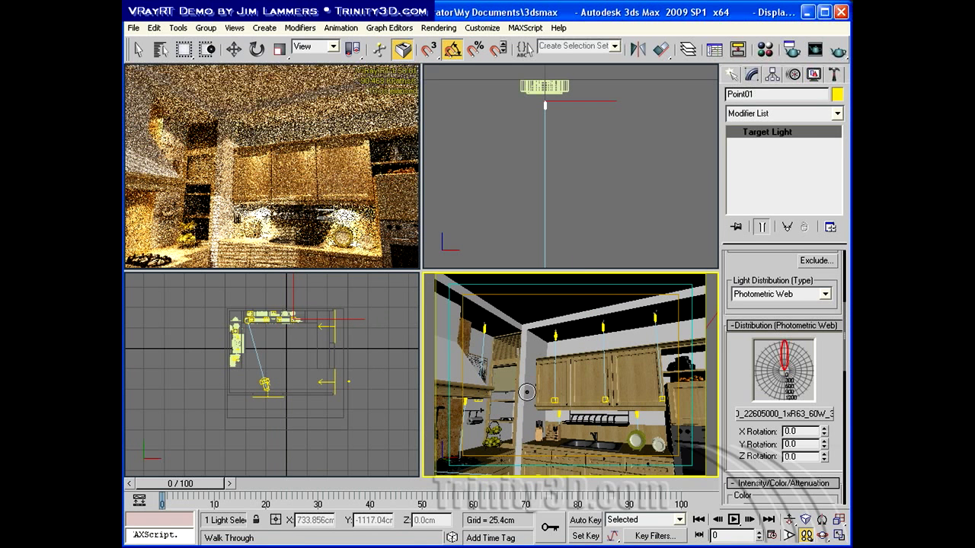